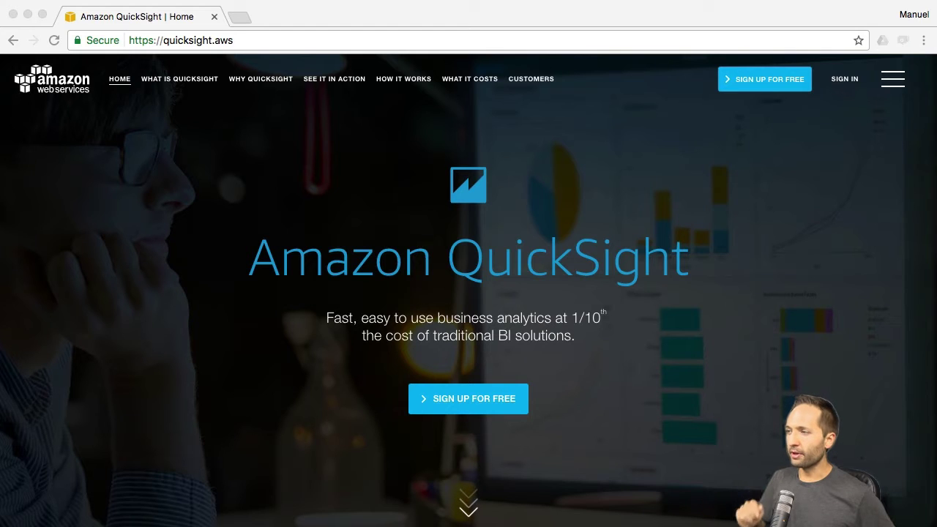
Open the free QuickSight sign-up, and start a new analysis with a new data set
key("super+Tab")
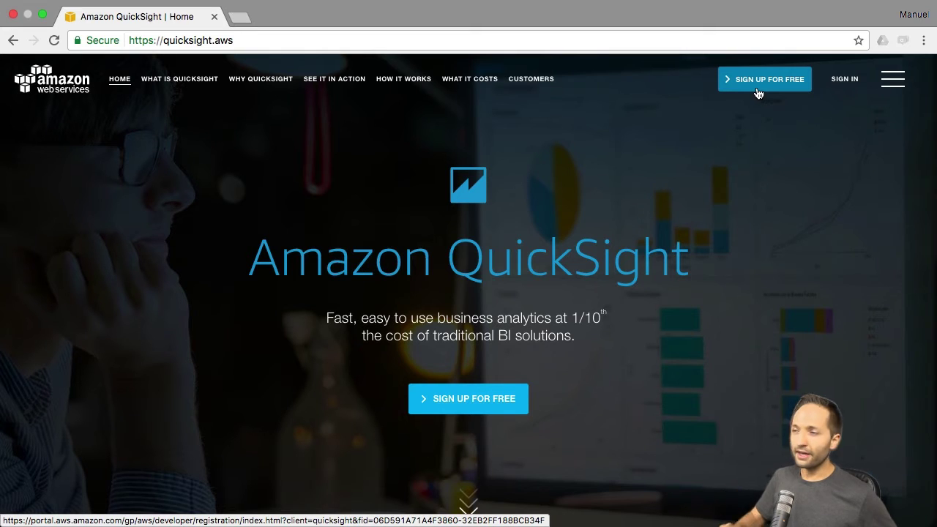
left_click(758, 93)
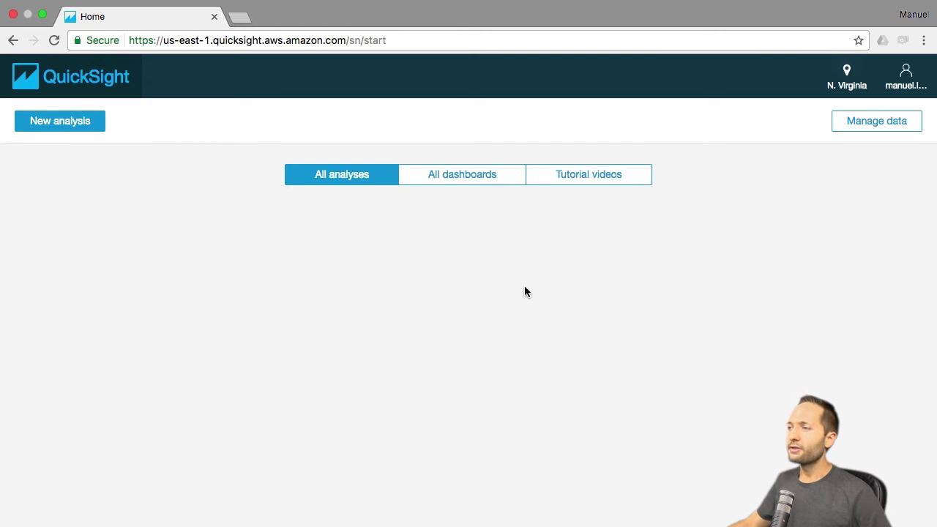
left_click(63, 122)
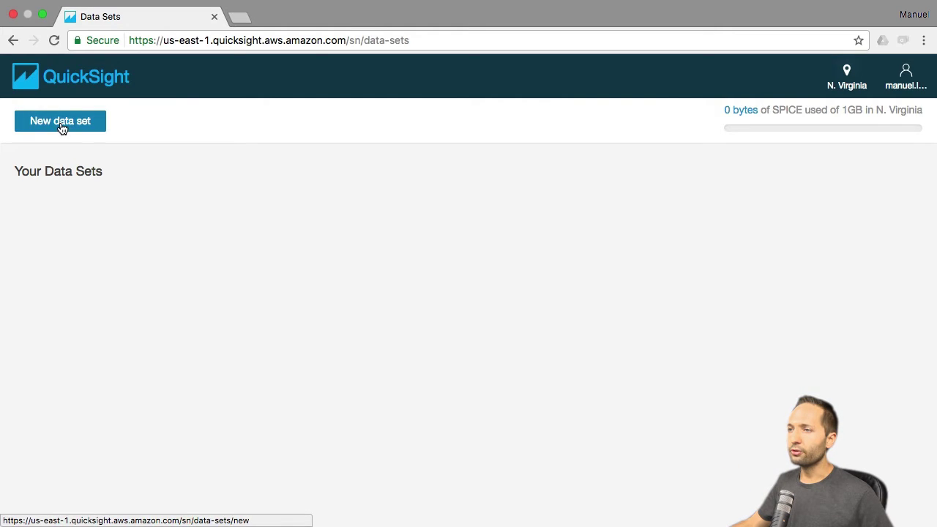
left_click(63, 125)
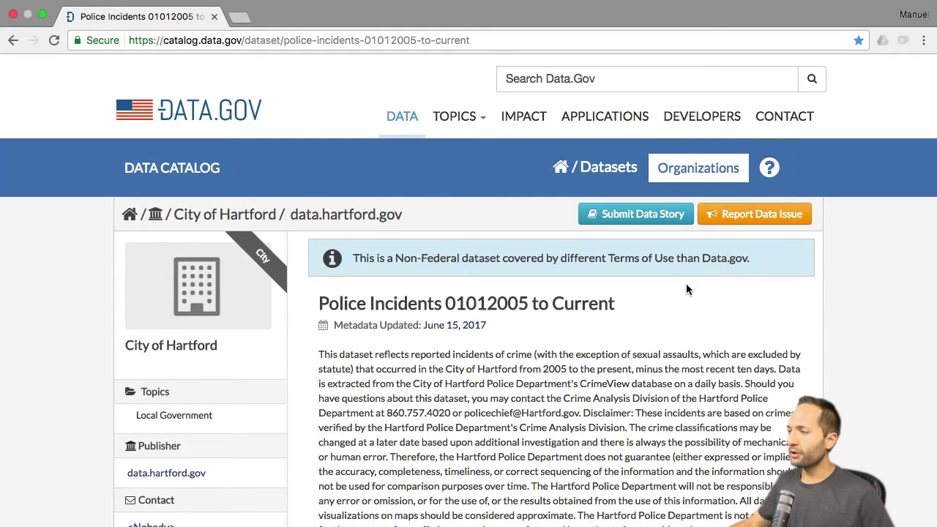
Read through the description and access information of the Police Incidents 01012005 to Current dataset on Data.gov
scroll(539, 352, "down", 5)
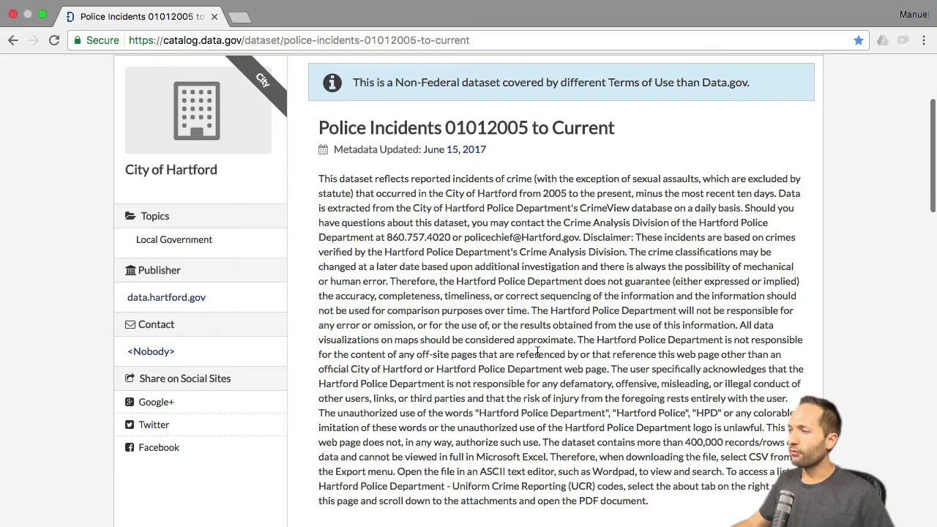
scroll(538, 352, "down", 3)
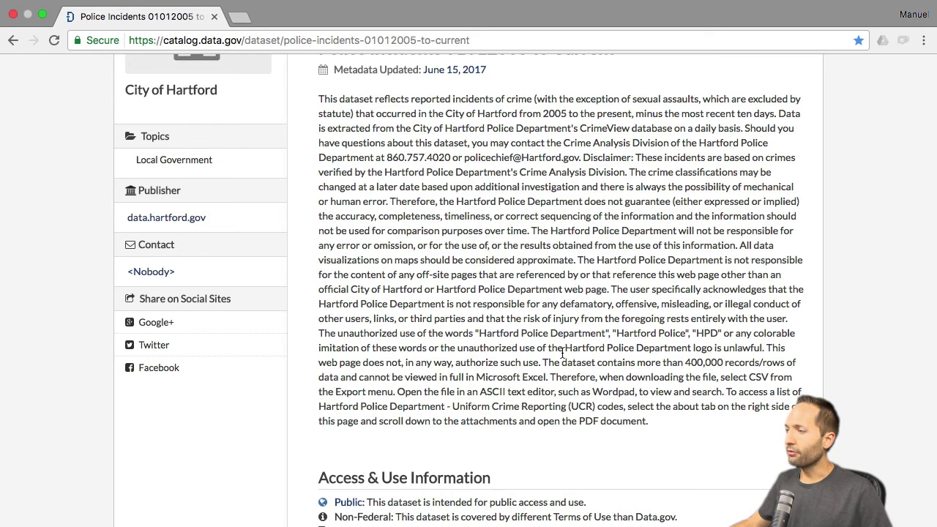
scroll(562, 353, "down", 3)
scroll(562, 352, "down", 6)
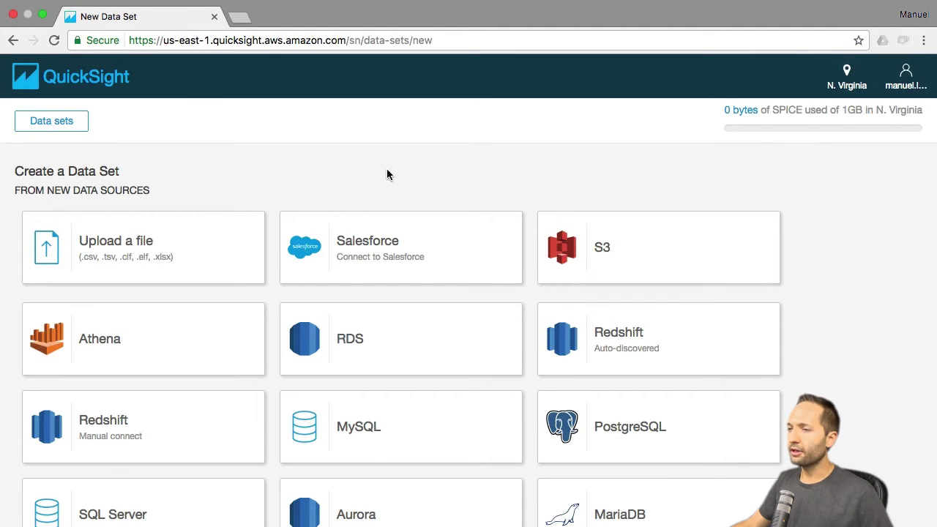
Upload Police_Incidents_01012005_to_Current.csv as the data source and open it for editing settings and preparing data
left_click(167, 259)
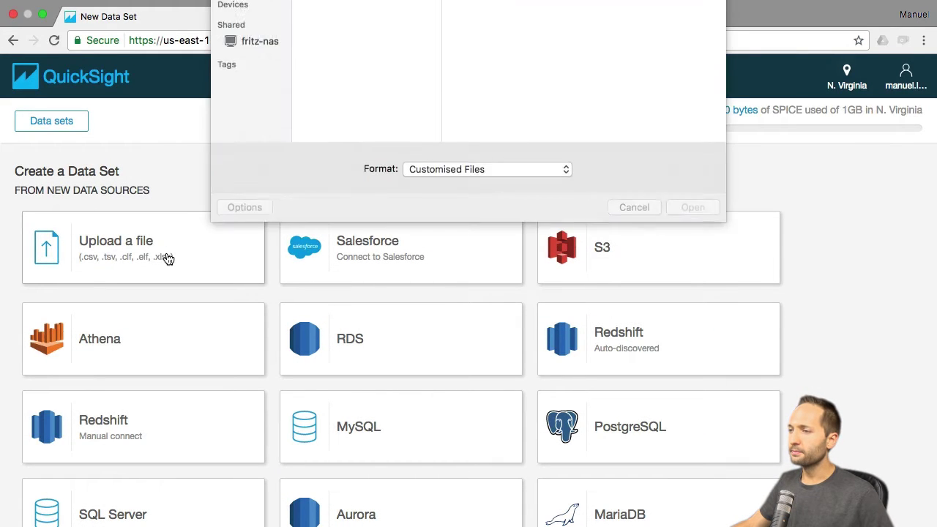
left_click(370, 34)
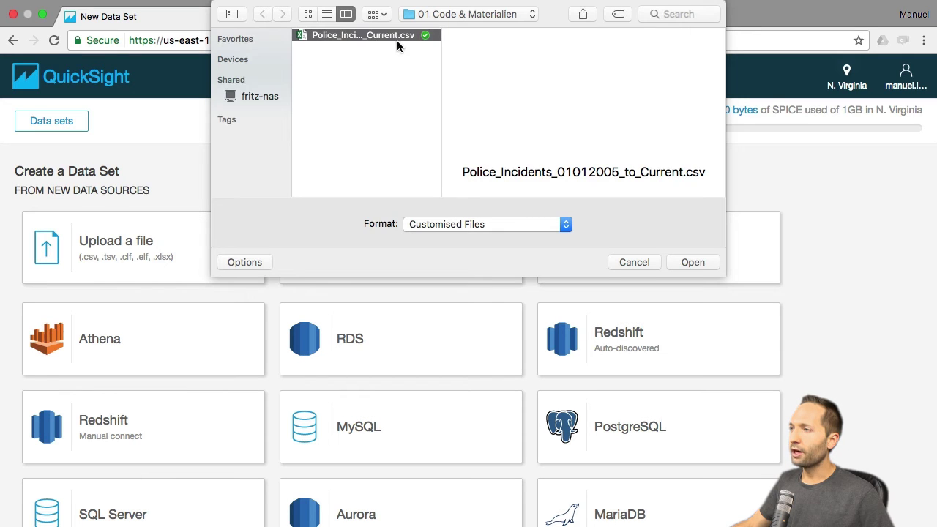
left_click(684, 262)
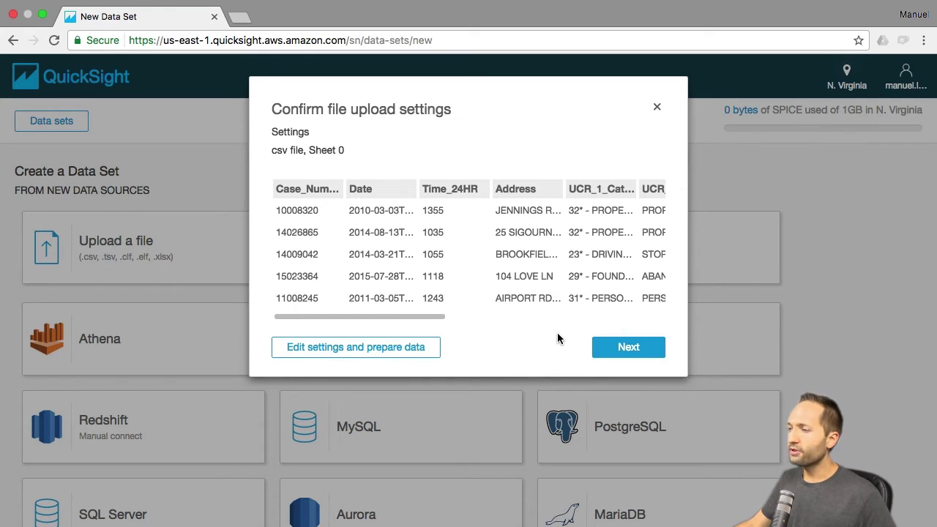
left_click(353, 351)
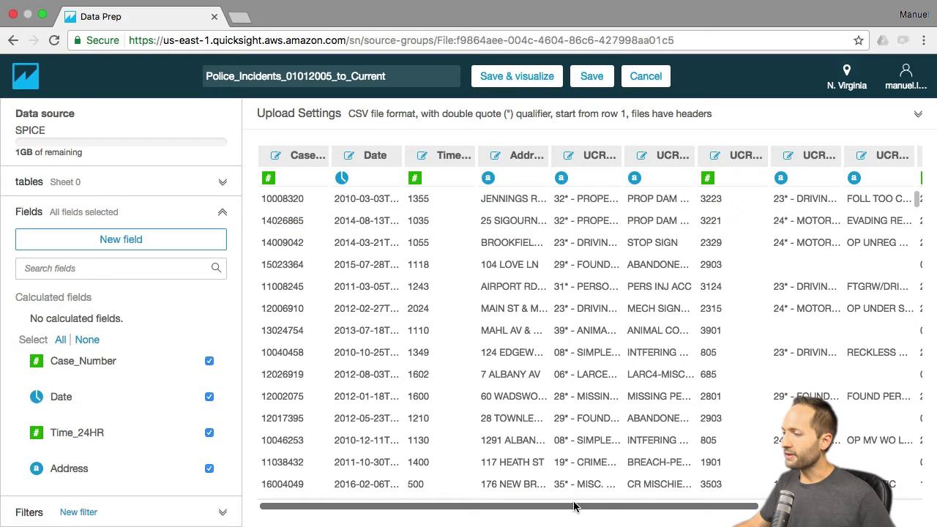
Examine the columns and rows of the imported police incidents data in the preview table
left_click_drag(575, 505, 758, 505)
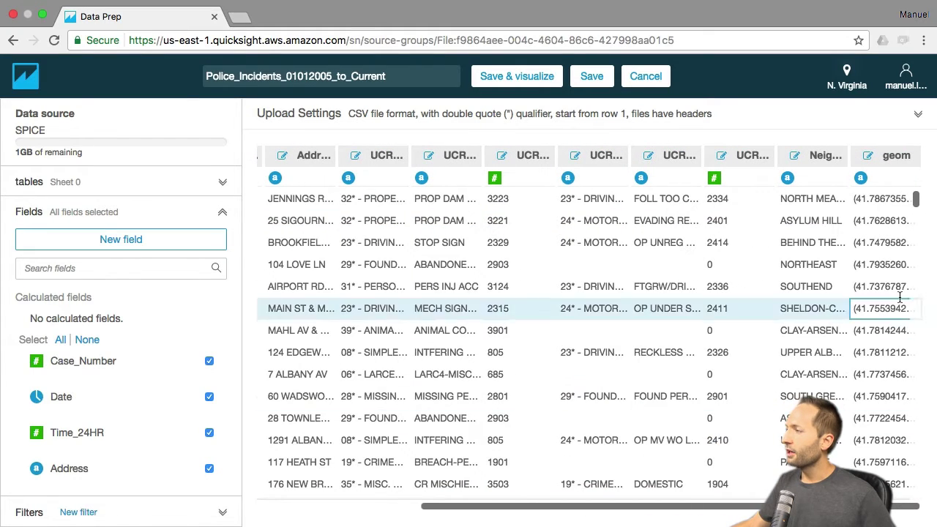
left_click_drag(915, 205, 899, 507)
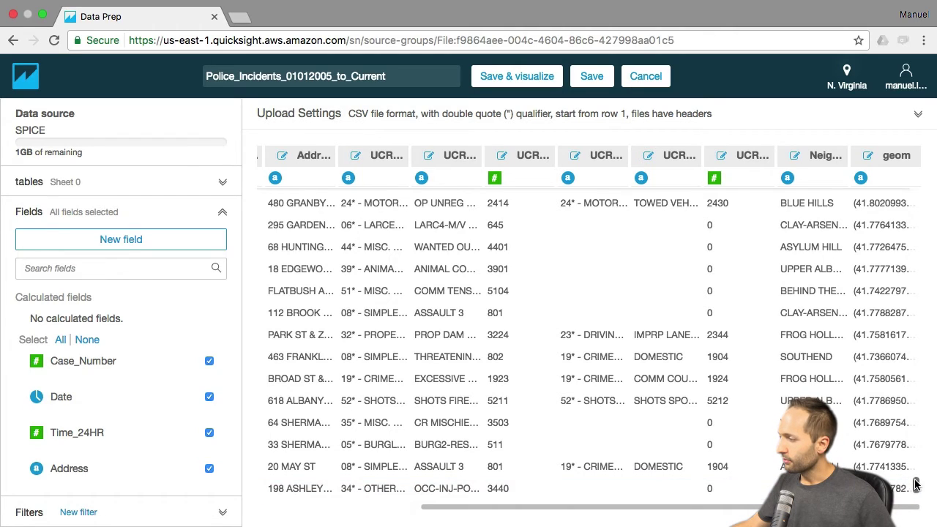
scroll(659, 366, "down", 10)
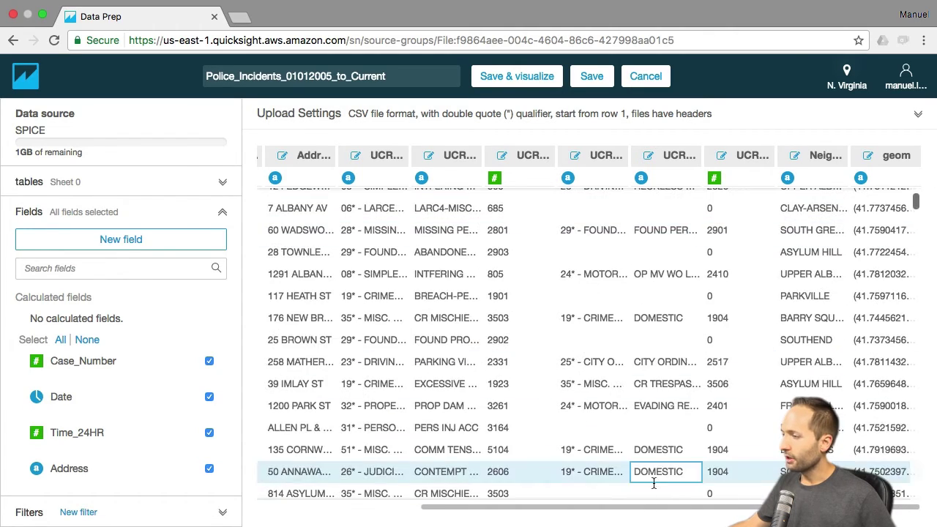
left_click_drag(623, 506, 461, 507)
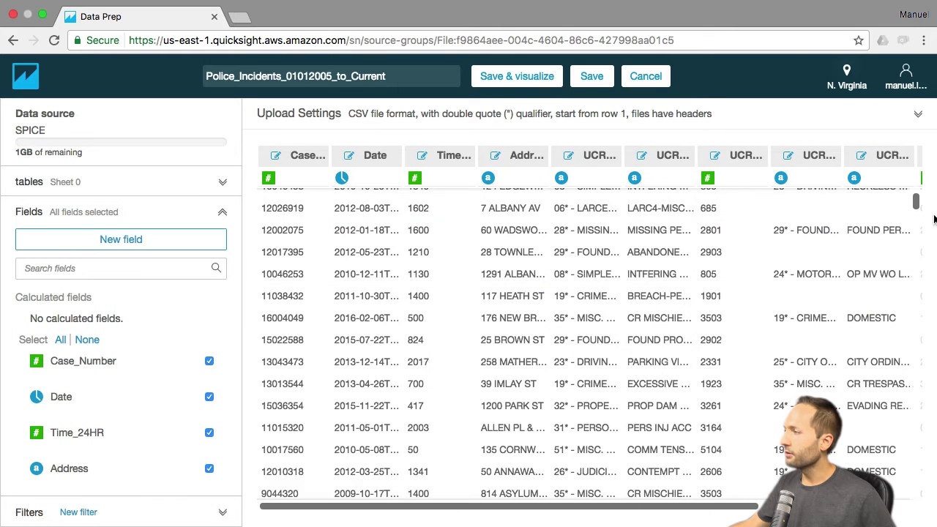
scroll(917, 202, "up", 3)
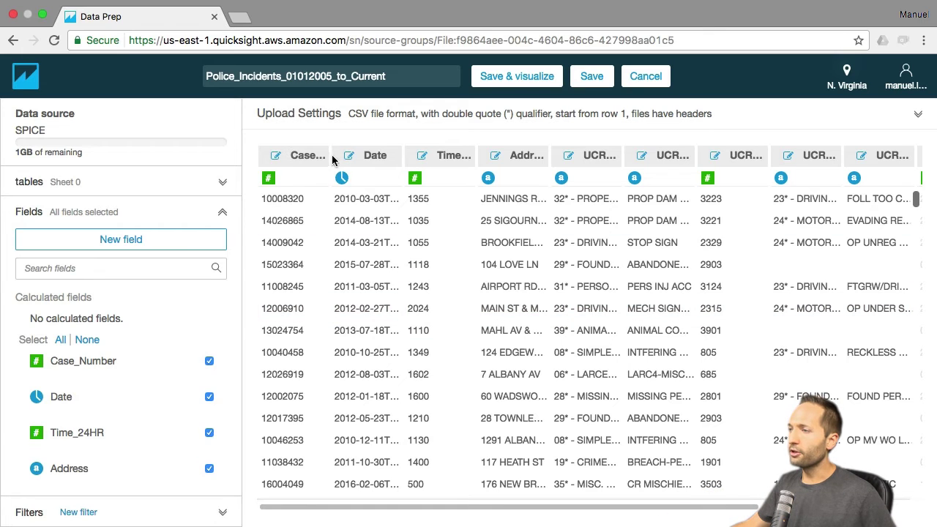
Widen the Case_Number column and view the available data types for the Case_Number and Date columns
left_click_drag(330, 155, 411, 157)
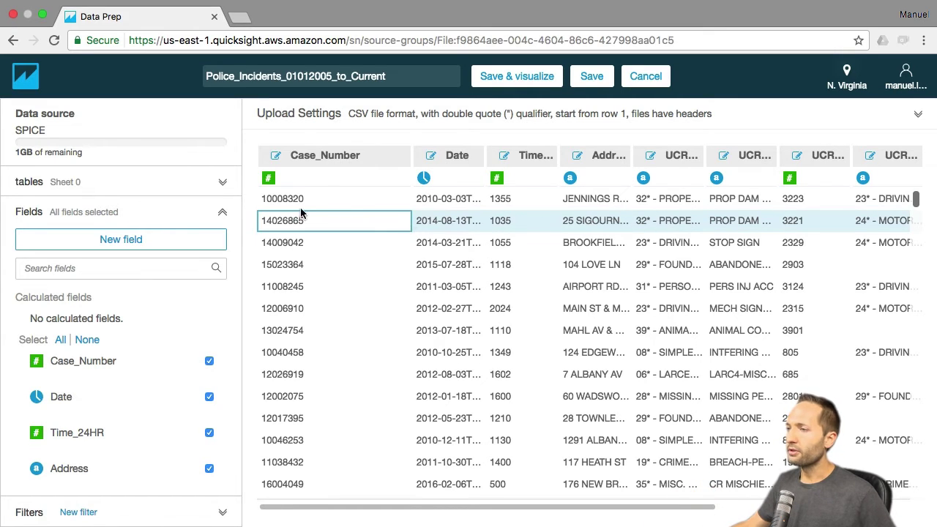
left_click(269, 180)
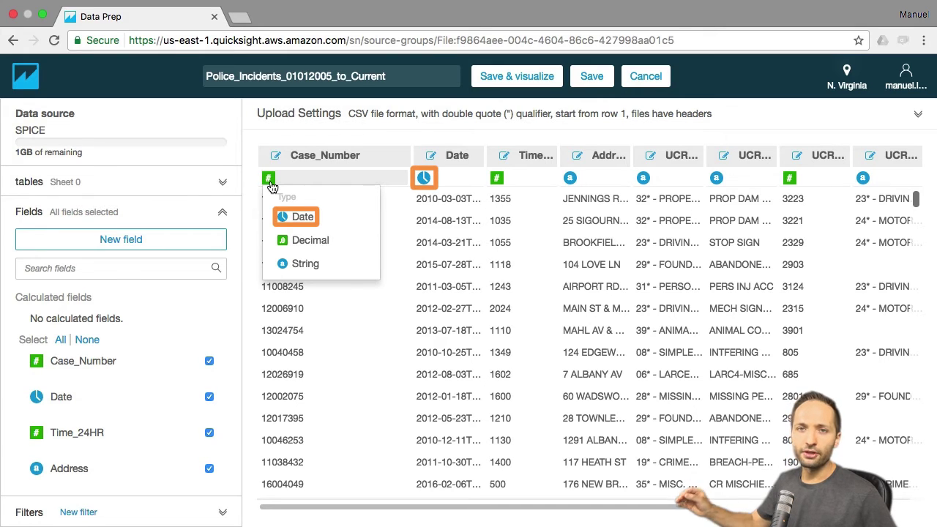
left_click(446, 183)
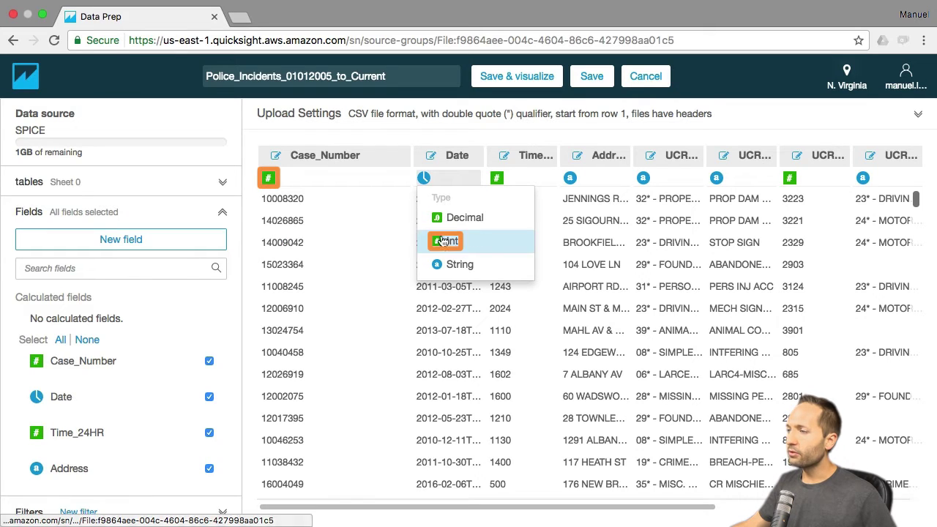
left_click(431, 137)
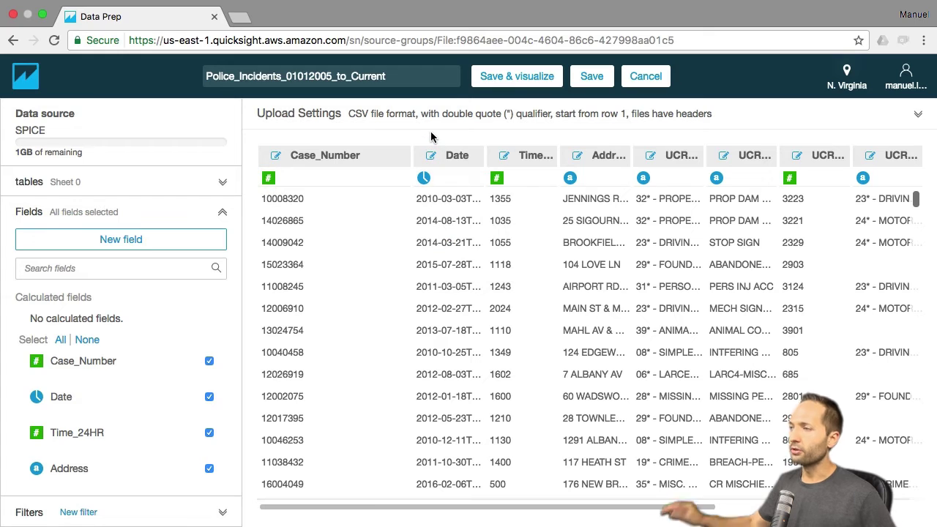
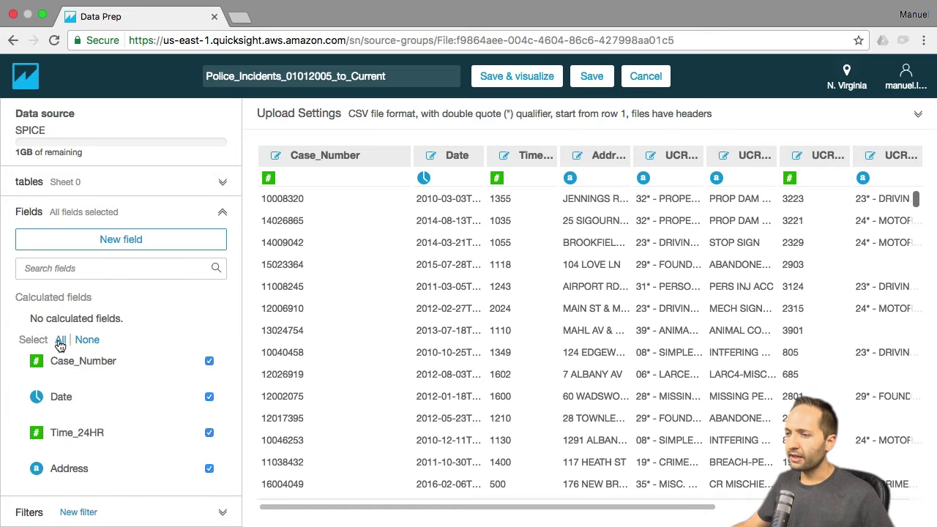
Include only the Date and UCR_1_Category fields in the data set, and save and visualize it
left_click(90, 342)
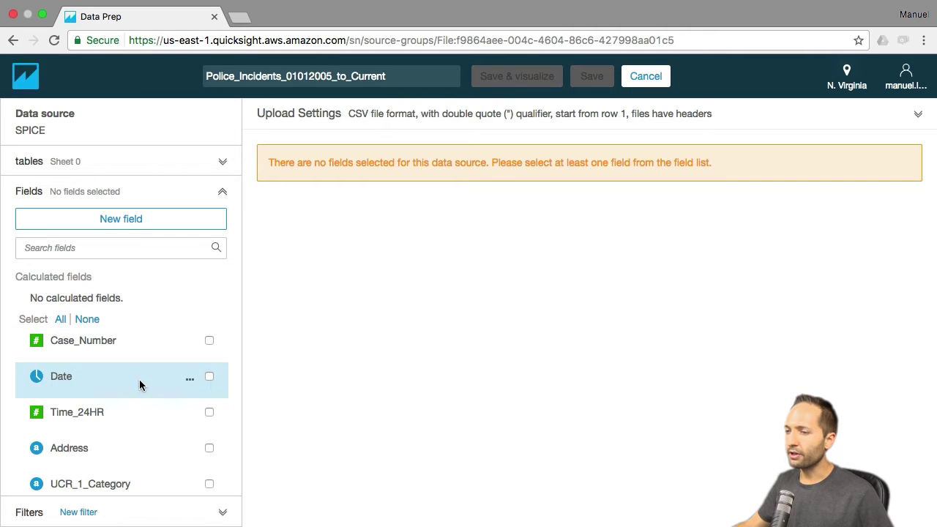
left_click(209, 378)
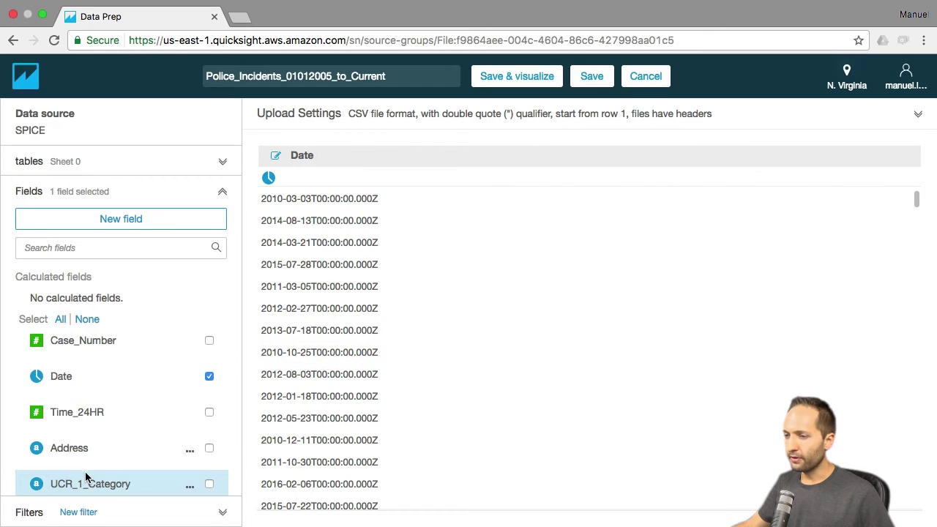
left_click(209, 484)
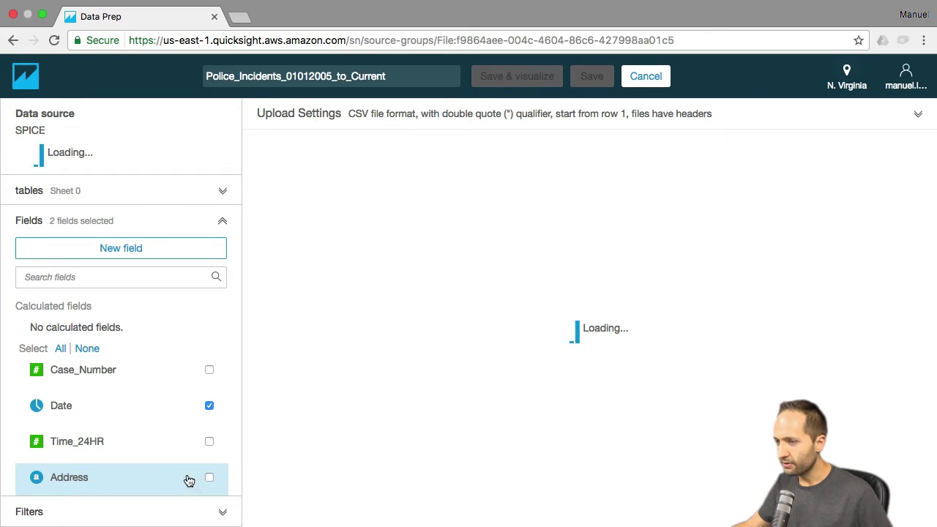
scroll(183, 468, "down", 2)
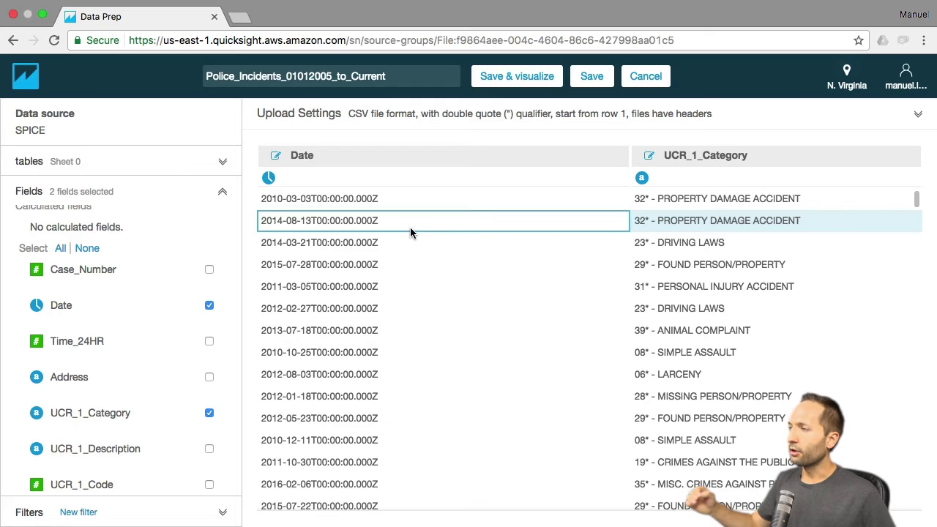
left_click(514, 78)
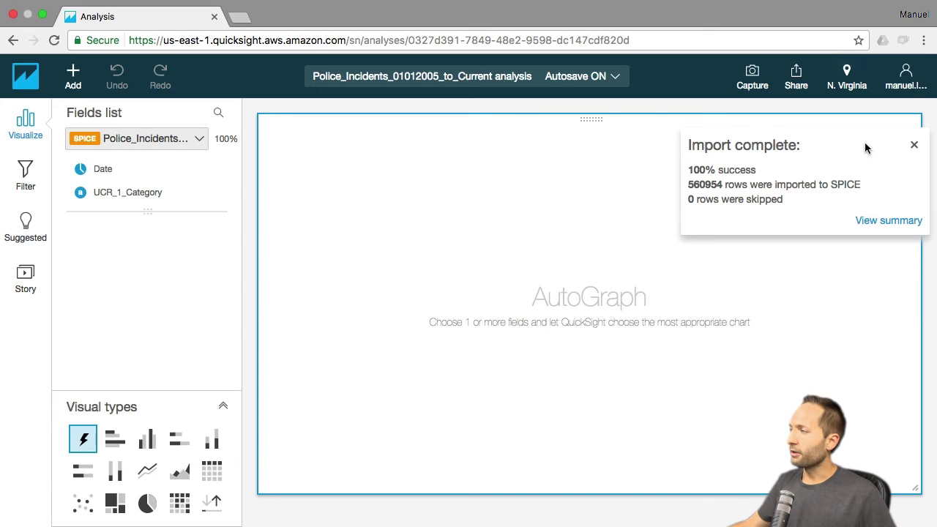
left_click(913, 146)
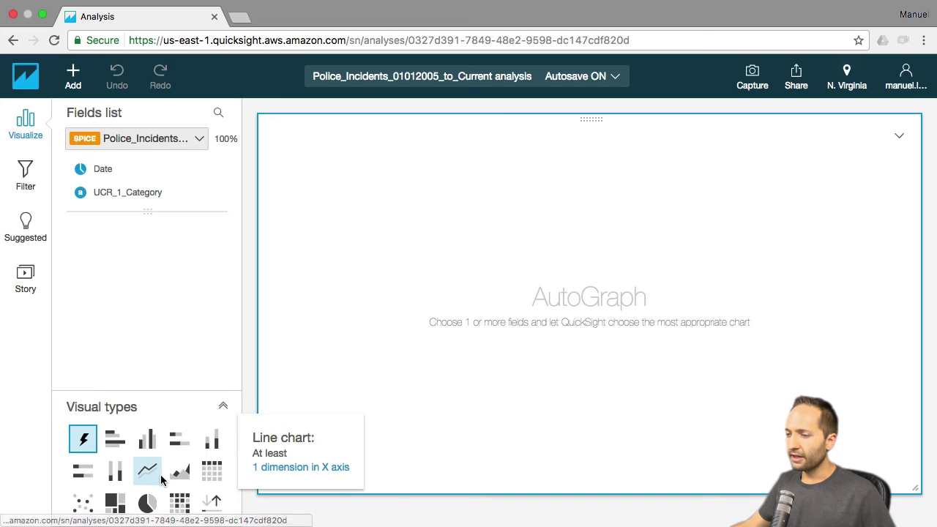
Build a heat map with UCR_1_Category as rows and Date as columns, and collapse the field wells
left_click(180, 501)
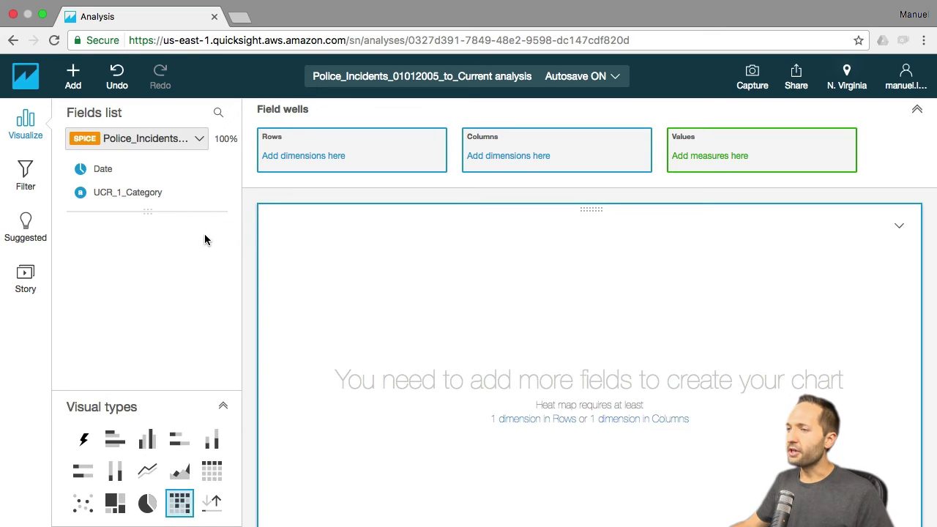
left_click_drag(140, 202, 336, 164)
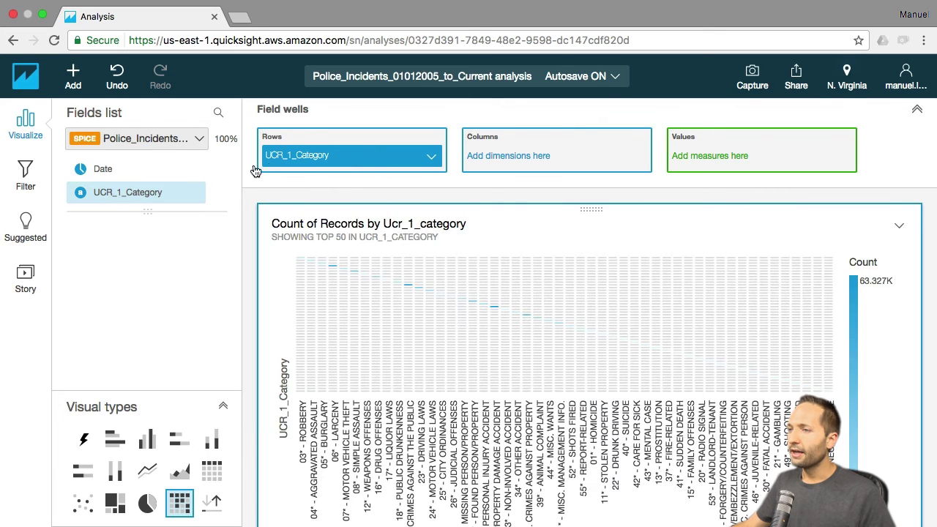
left_click_drag(97, 173, 540, 161)
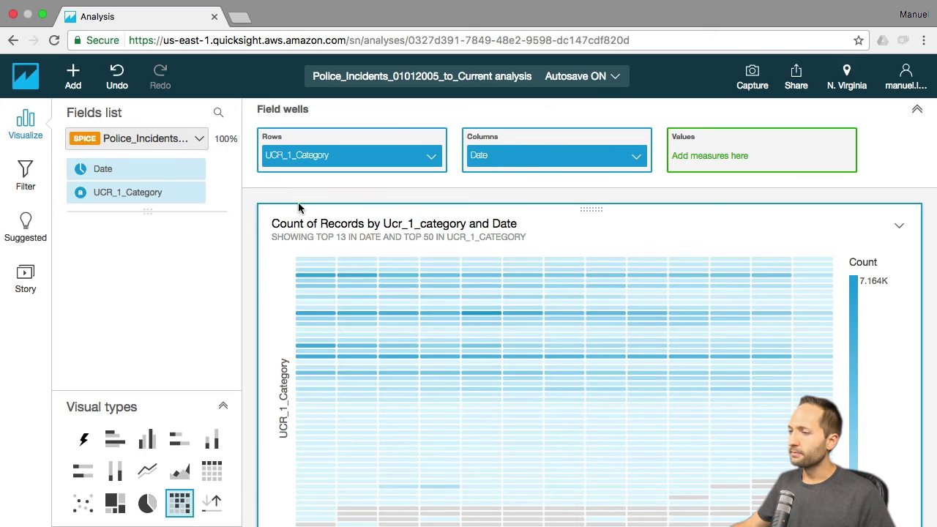
left_click(917, 113)
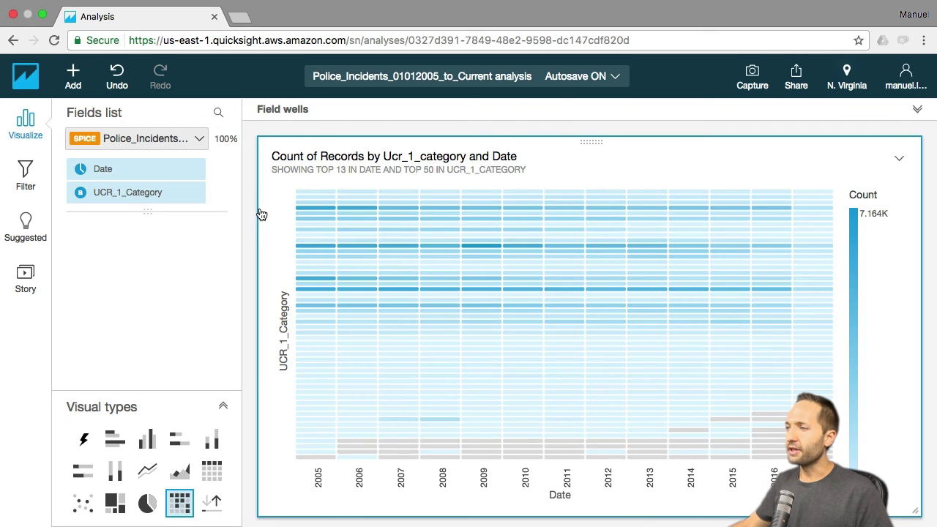
Create a filter on the Date field for the heat map and open its settings
left_click(33, 179)
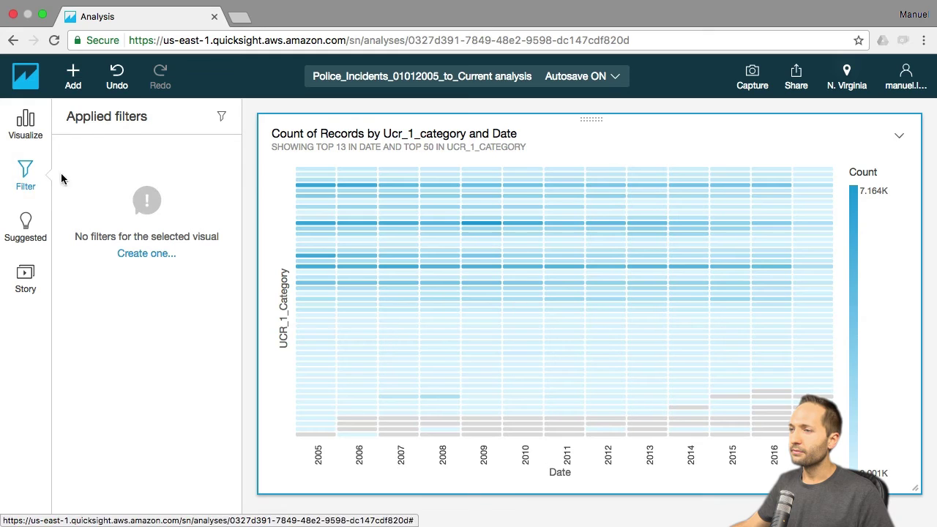
left_click(163, 255)
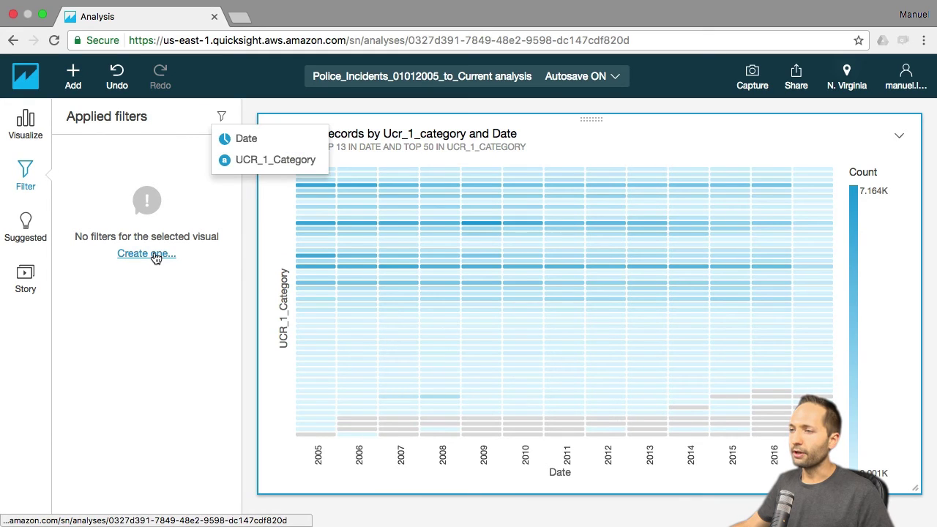
left_click(247, 139)
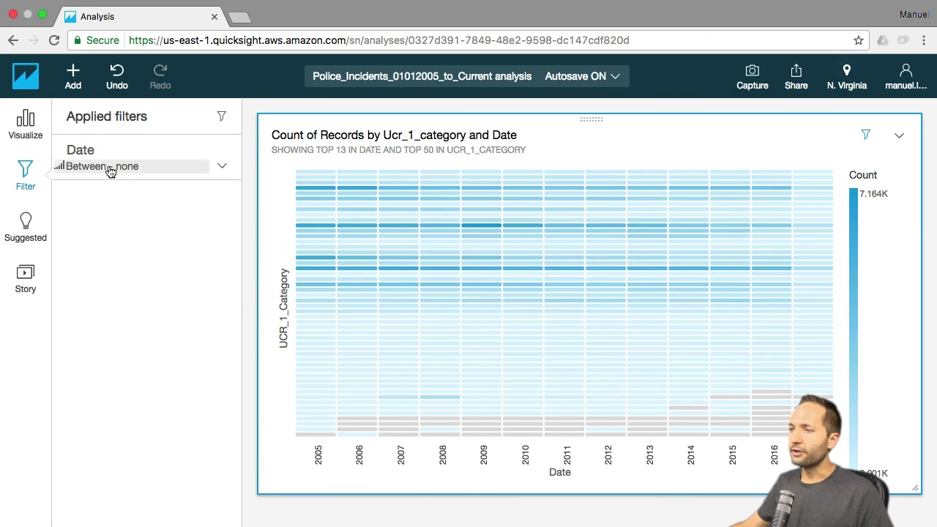
left_click(112, 167)
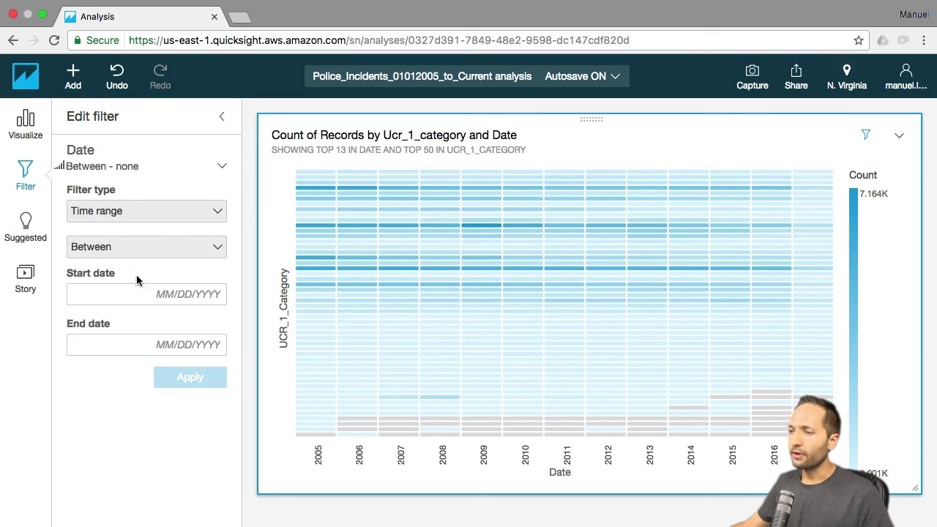
Set the Date filter's start date to 01/01/2012
left_click(174, 294)
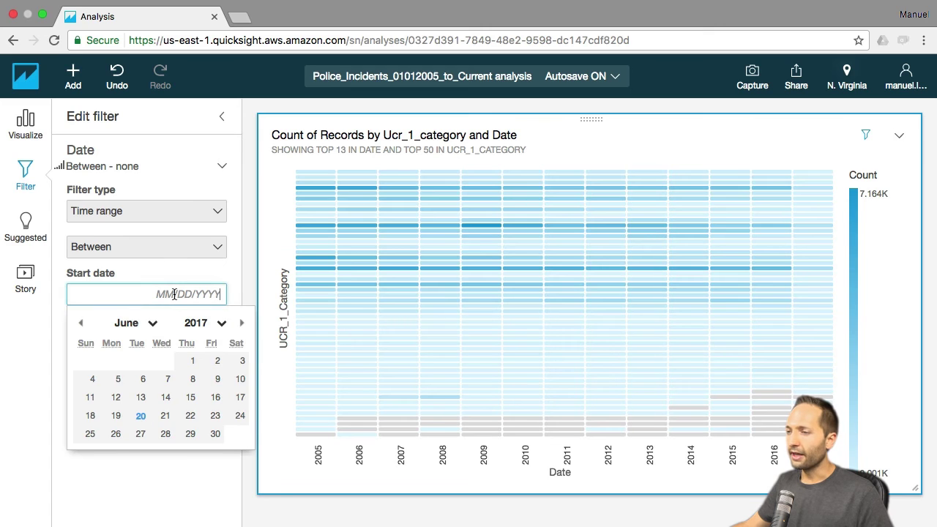
left_click(153, 323)
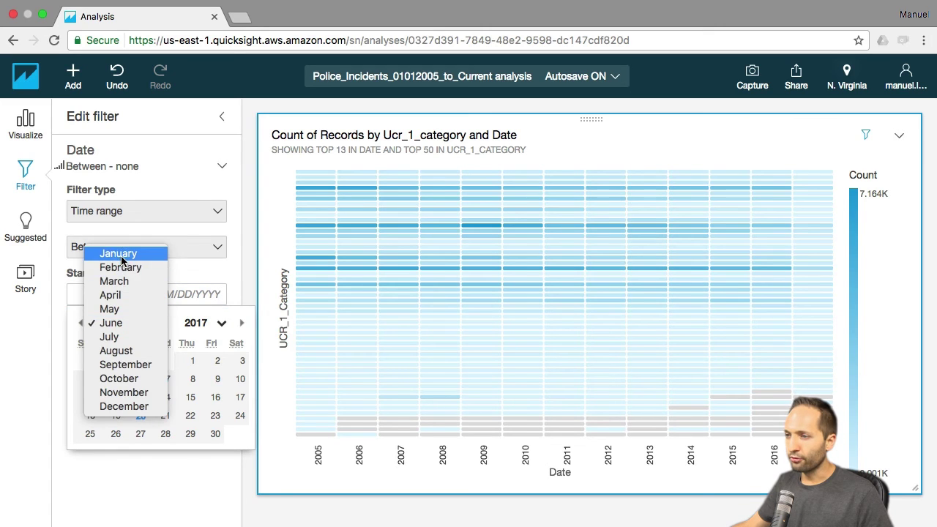
left_click(121, 251)
left_click(192, 324)
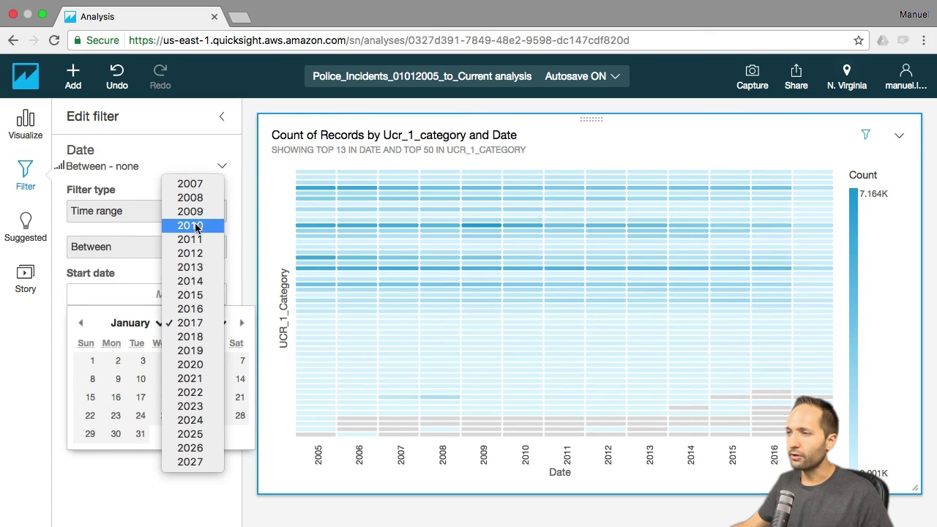
left_click(198, 256)
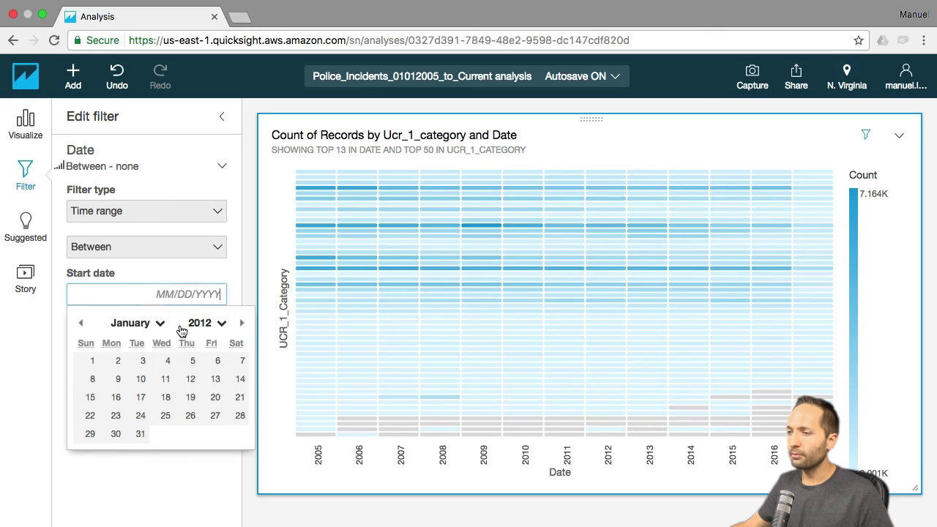
left_click(92, 361)
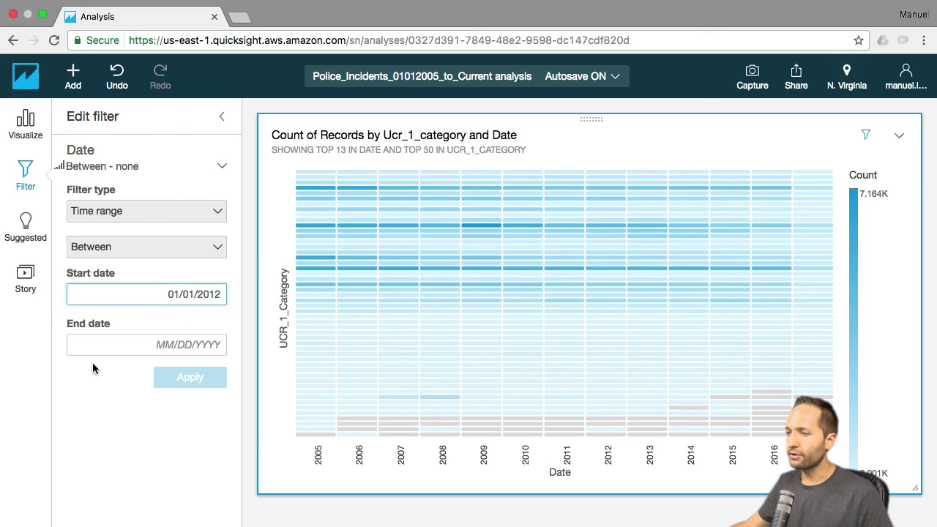
Set the Date filter's end date to 12/31/2014 and apply the filter
left_click(177, 346)
left_click(160, 374)
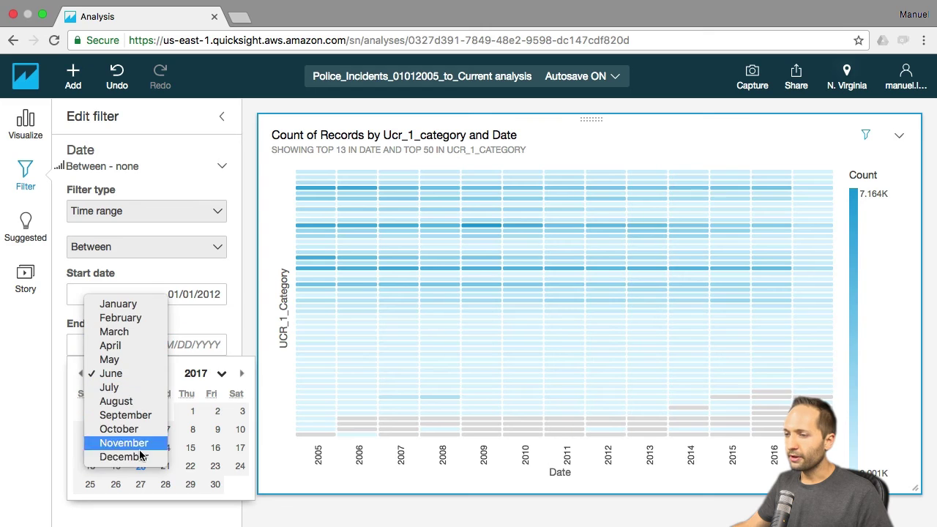
left_click(146, 457)
left_click(221, 373)
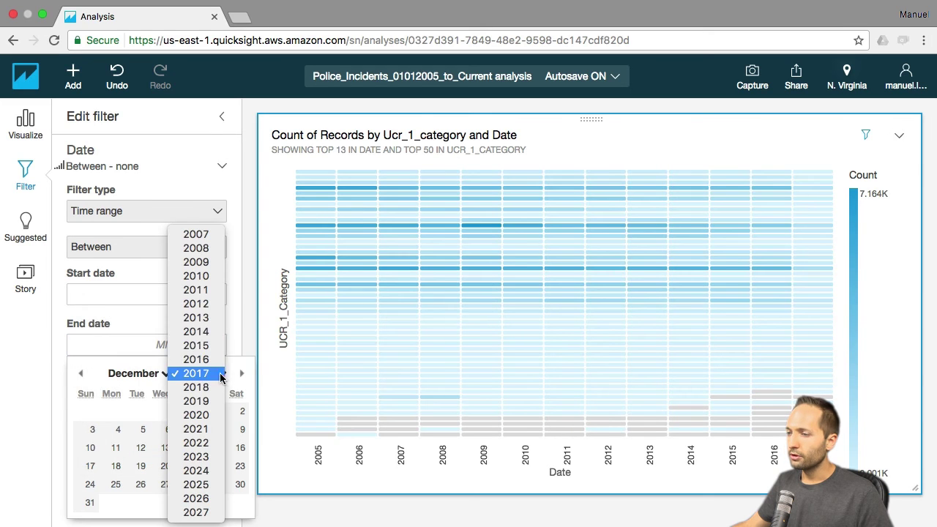
left_click(196, 331)
left_click(162, 485)
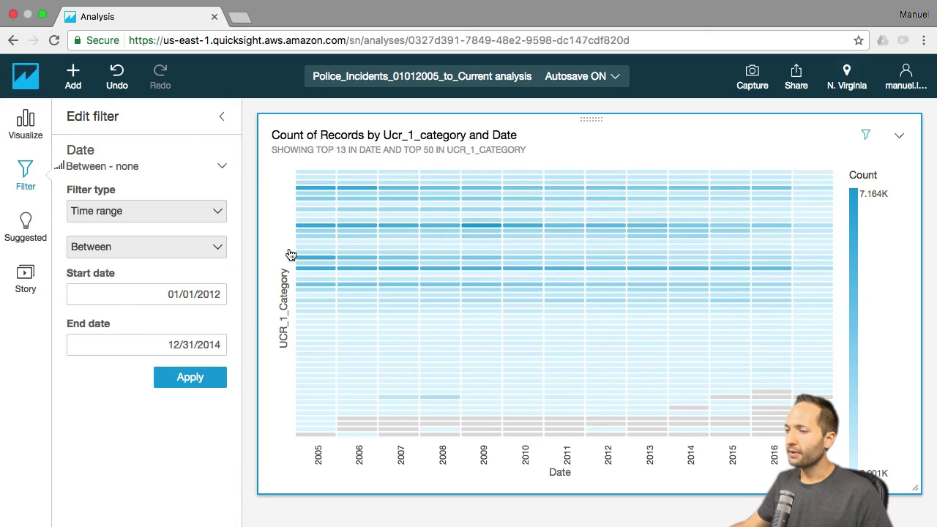
left_click(190, 381)
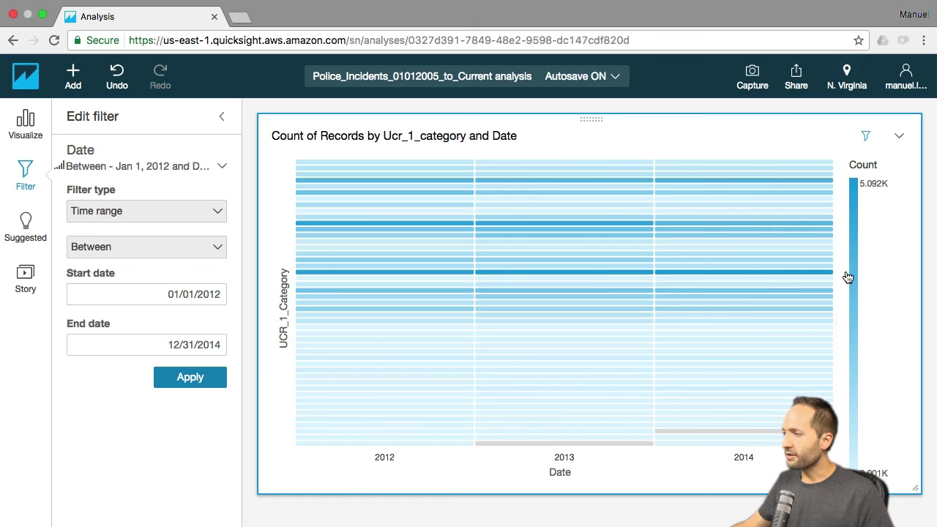
Inspect the category and count details of the darker bands in the filtered heat map
mouse_move(620, 203)
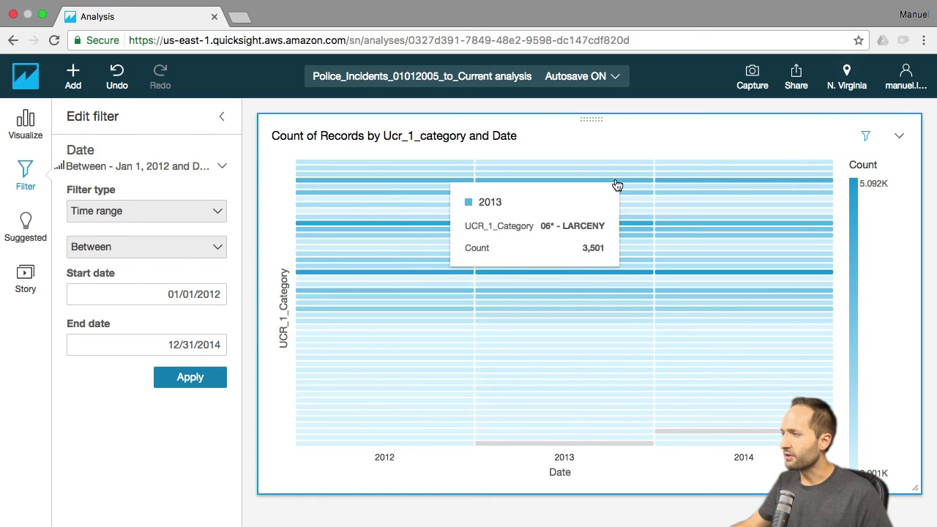
mouse_move(538, 197)
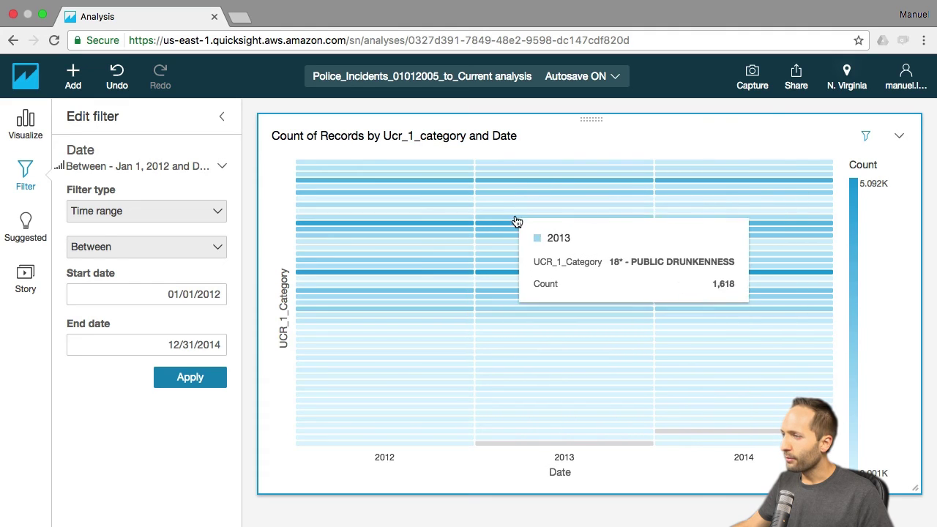
mouse_move(510, 229)
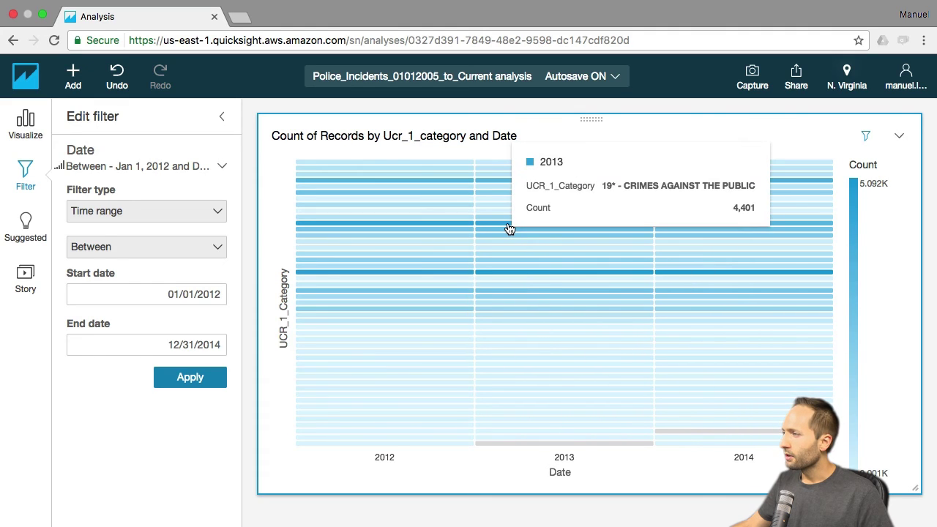
mouse_move(523, 279)
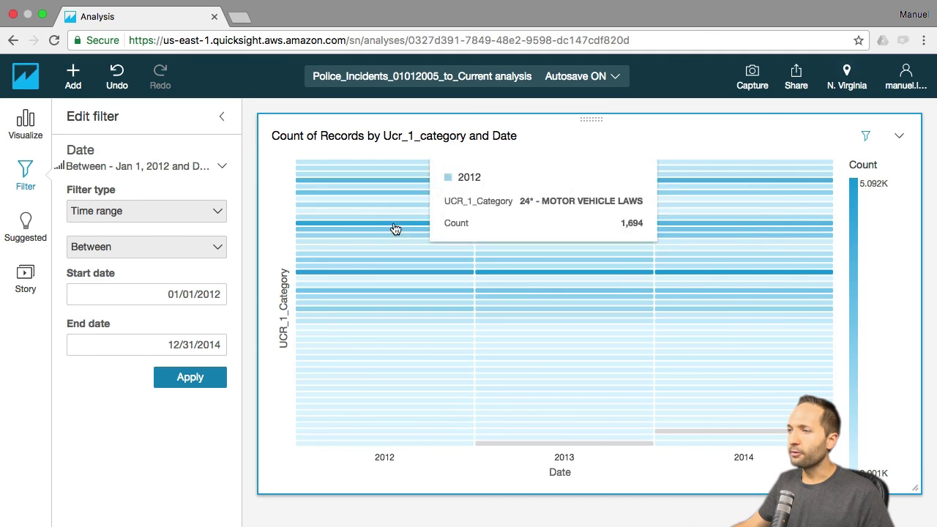
Add a second filter on UCR_1_Category and review its list of included categories
left_click(220, 118)
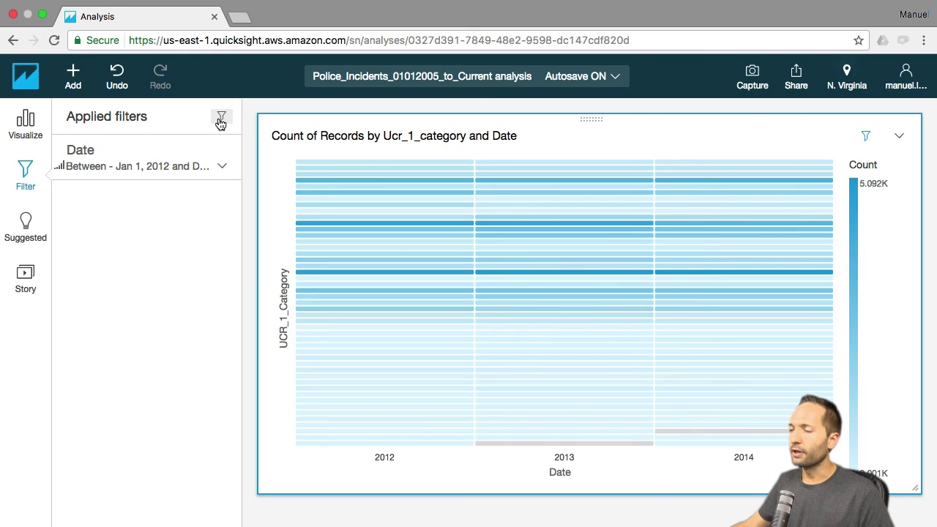
left_click(220, 121)
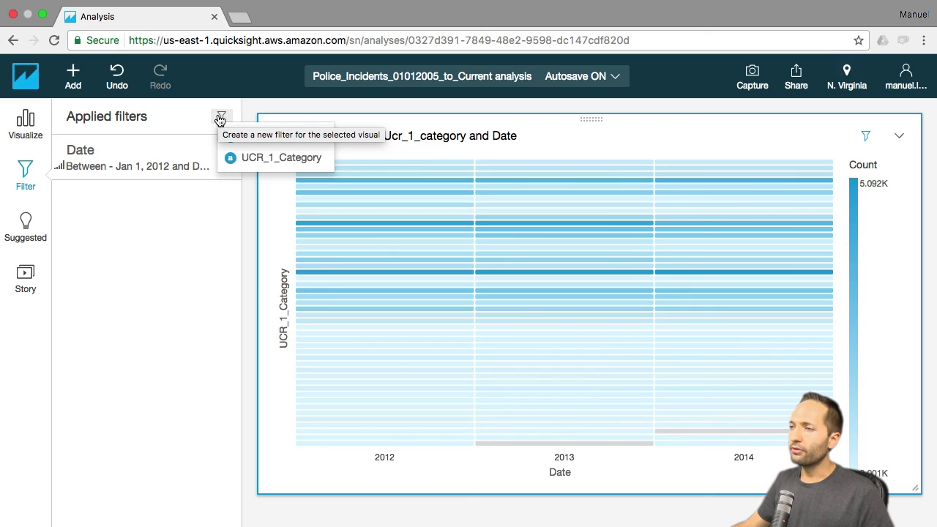
left_click(262, 164)
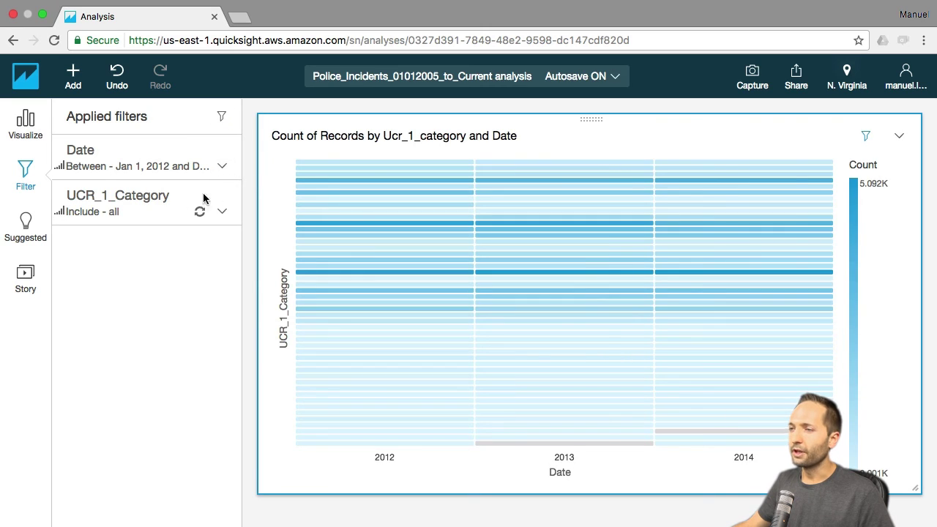
left_click(103, 220)
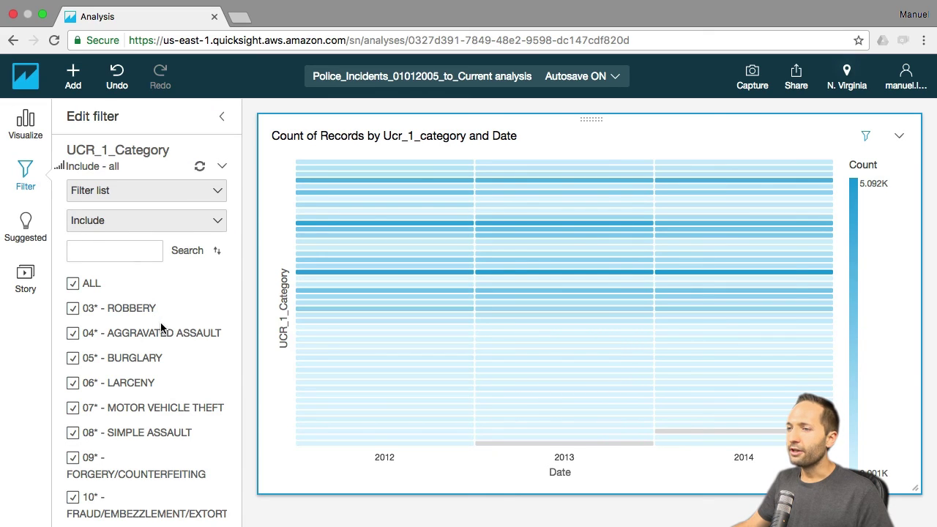
scroll(179, 347, "down", 1)
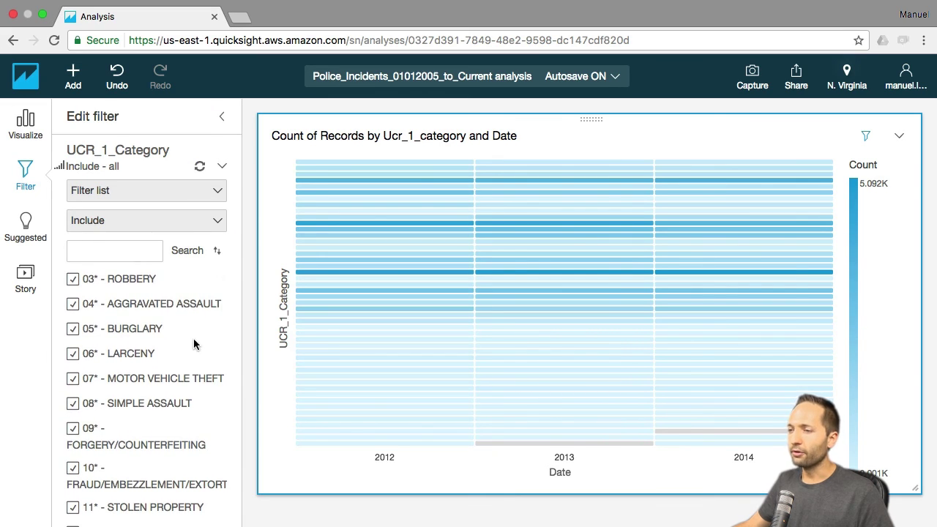
scroll(186, 342, "down", 1)
scroll(182, 341, "up", 2)
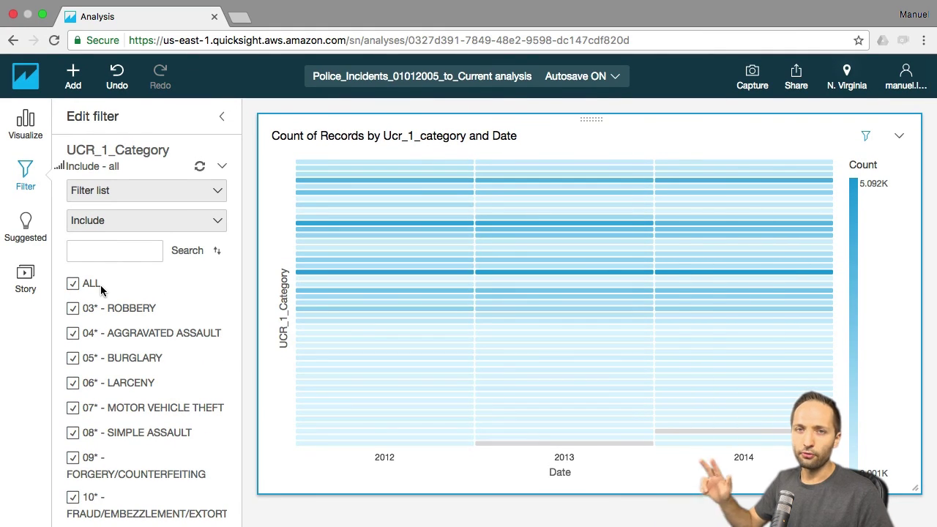
Limit the UCR_1_Category filter to 06* - LARCENY, 19* - CRIMES AGAINST THE PUBLIC and 32* - PROPERTY DAMAGE ACCIDENT
left_click(101, 285)
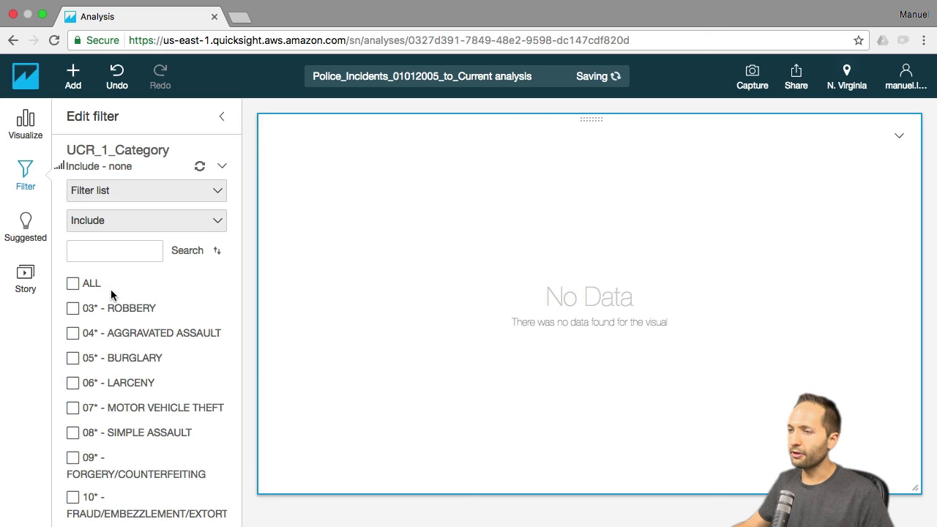
scroll(134, 329, "down", 2)
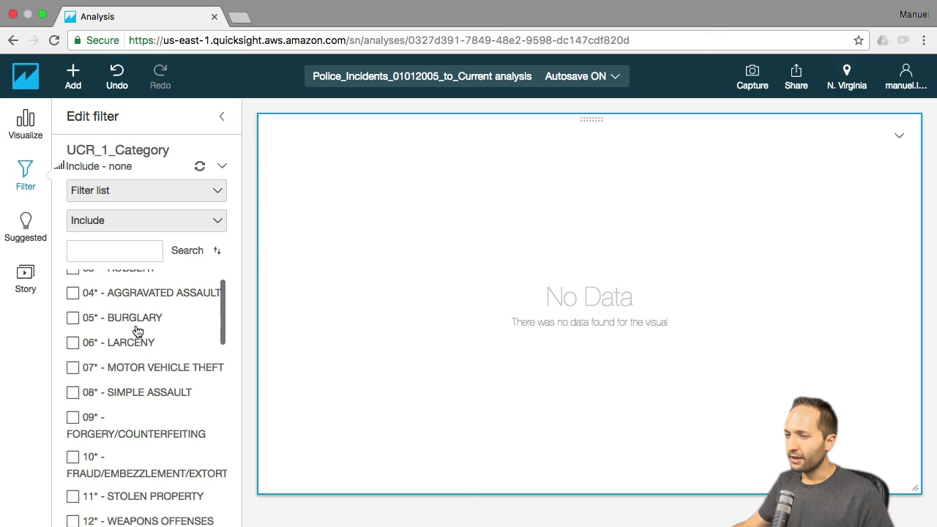
left_click(72, 336)
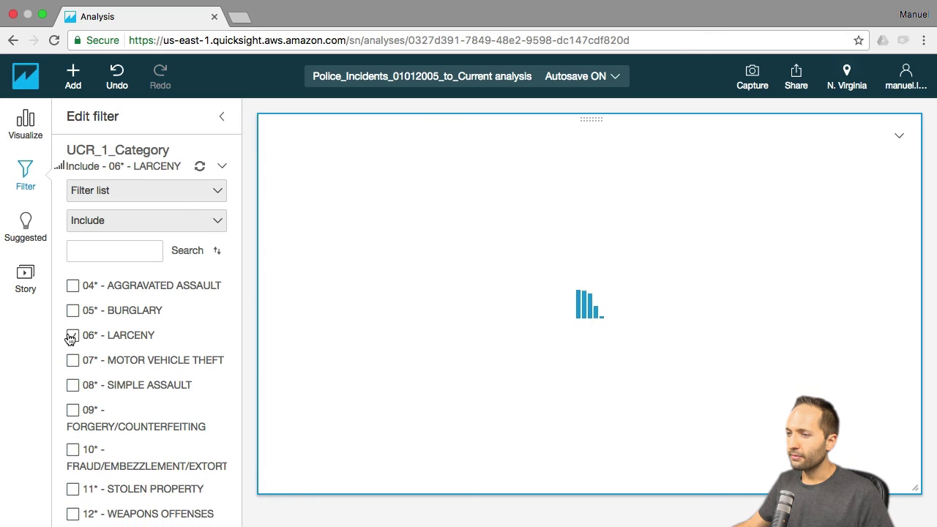
scroll(103, 379, "down", 7)
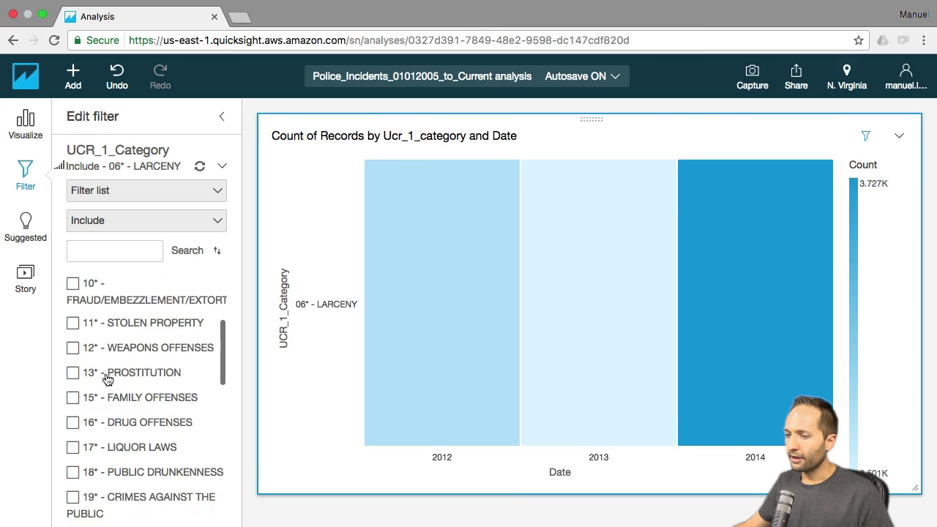
left_click(72, 426)
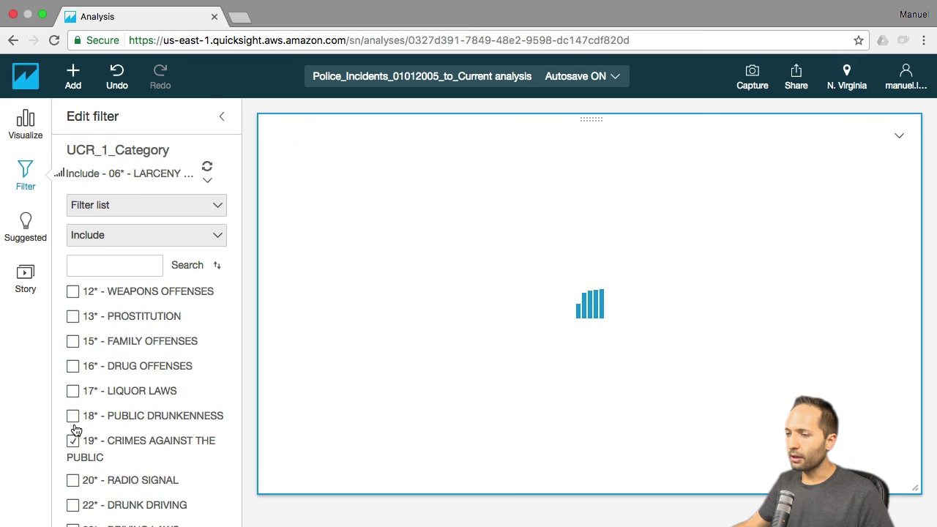
scroll(154, 415, "down", 18)
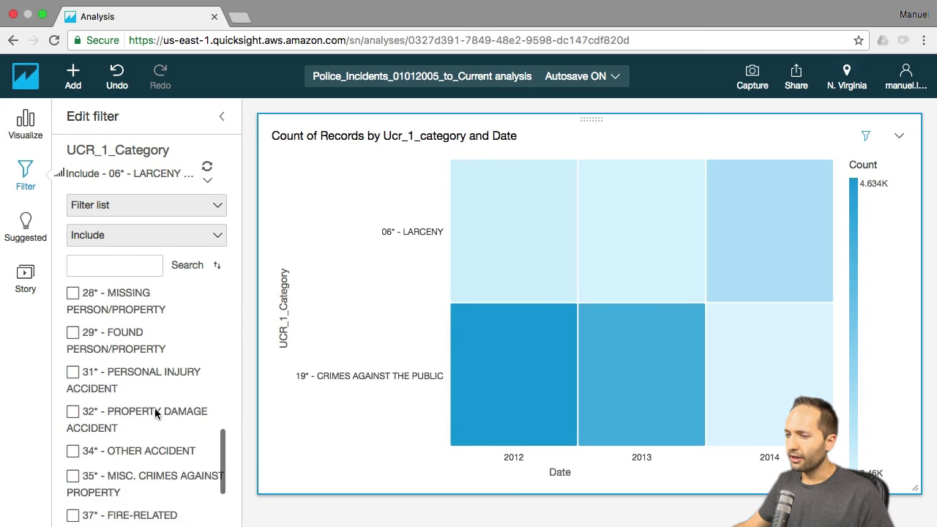
scroll(155, 413, "down", 1)
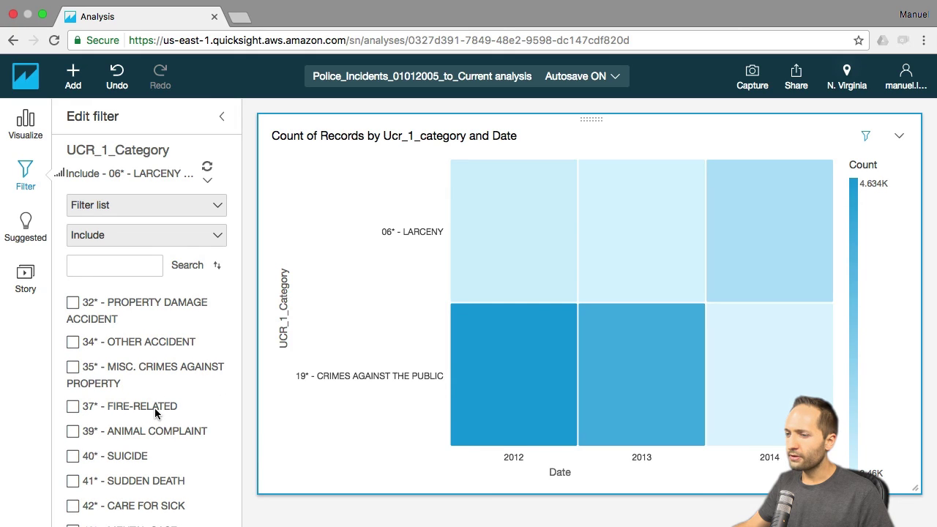
left_click(72, 303)
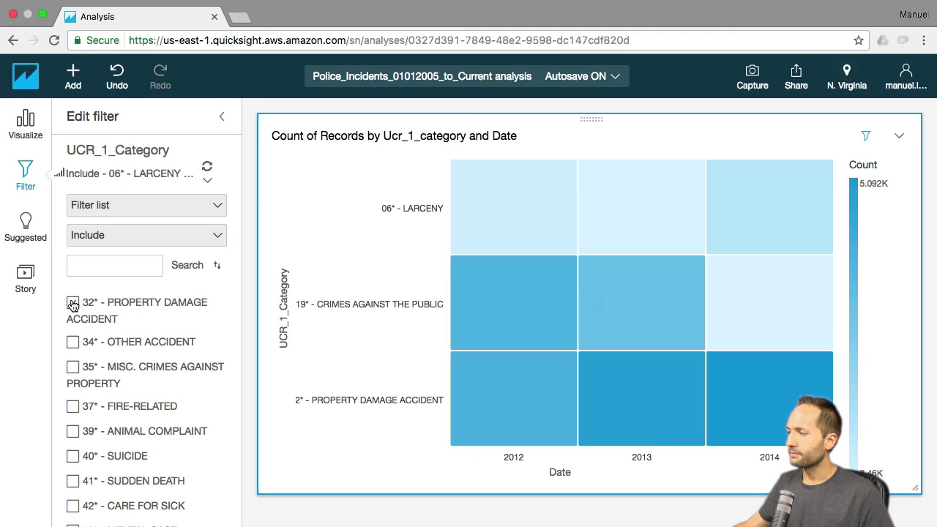
Aggregate the heat map's Date columns by month and collapse the field wells
left_click(32, 132)
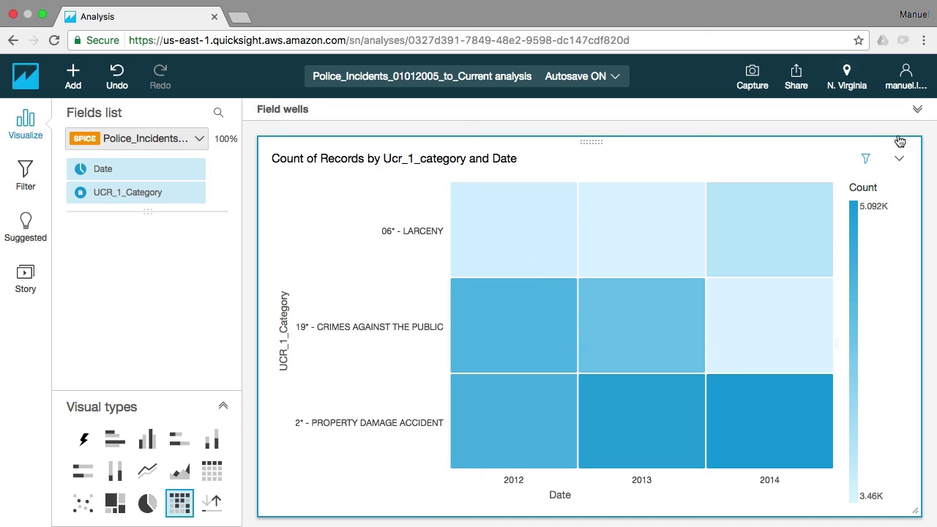
left_click(918, 112)
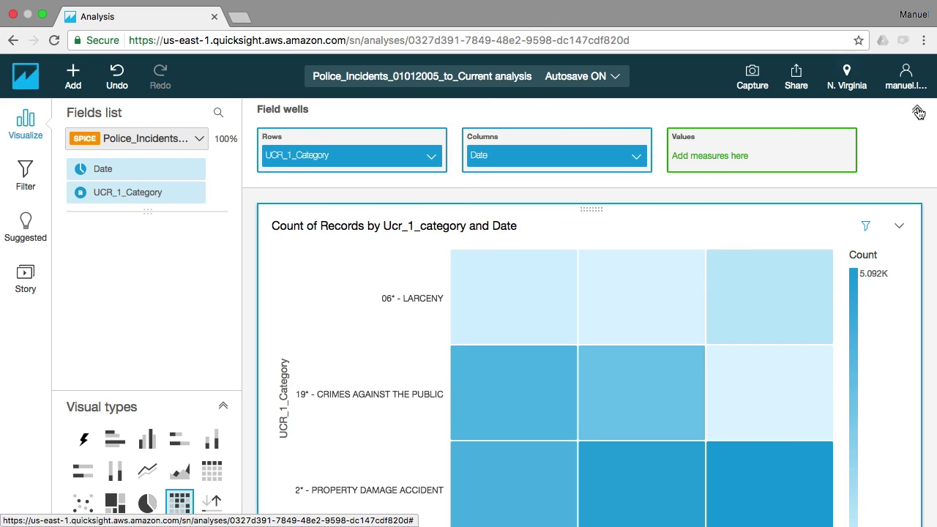
left_click(637, 158)
mouse_move(657, 184)
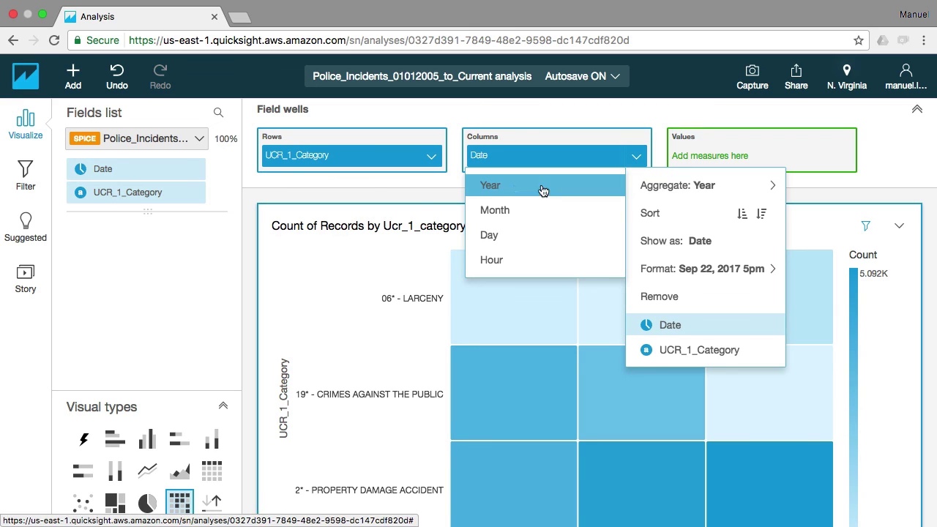
left_click(506, 212)
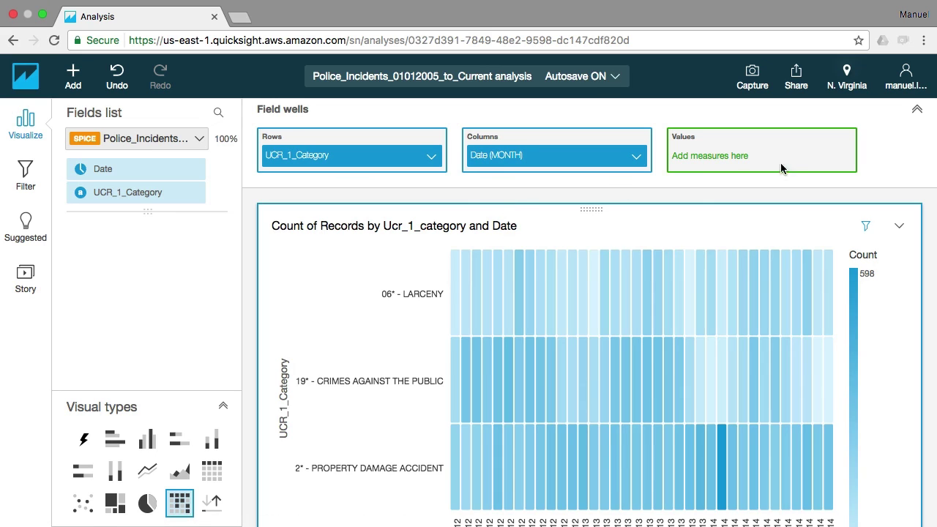
left_click(916, 110)
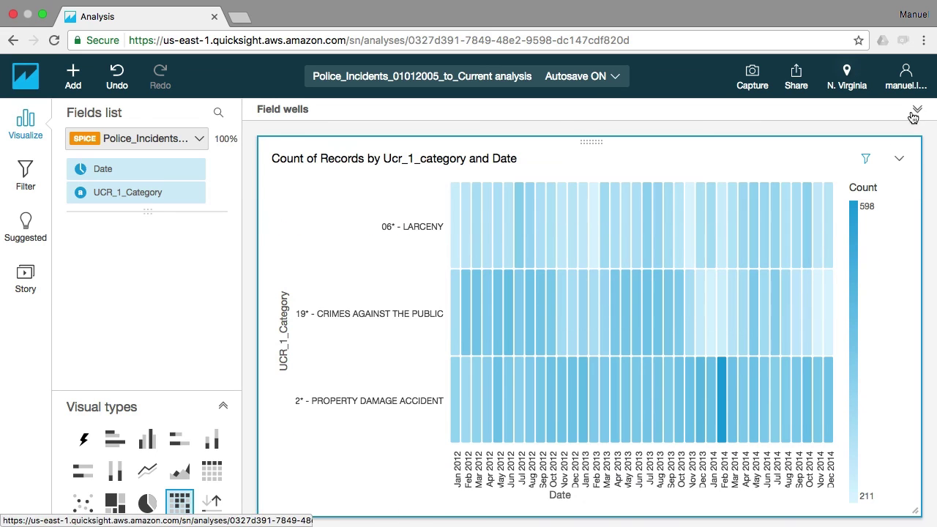